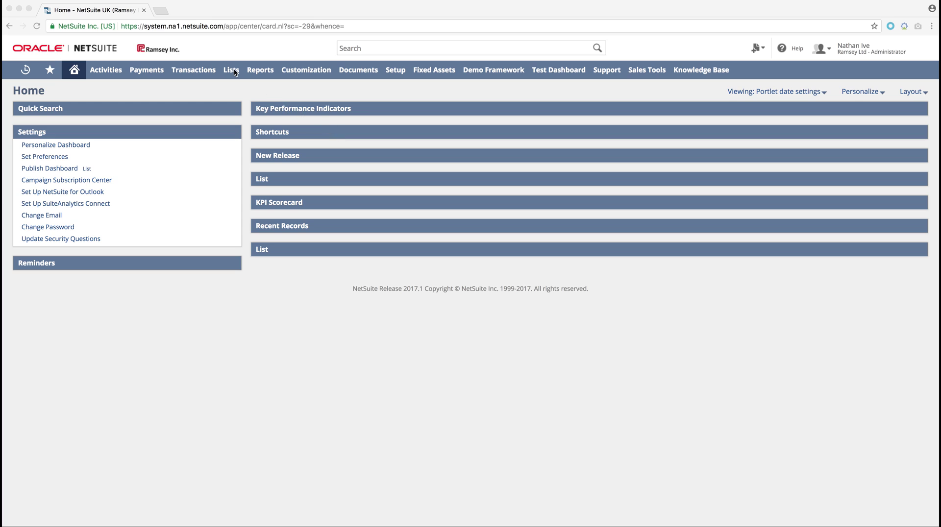
Create a new saved search with Transaction as the search type
left_click(234, 73)
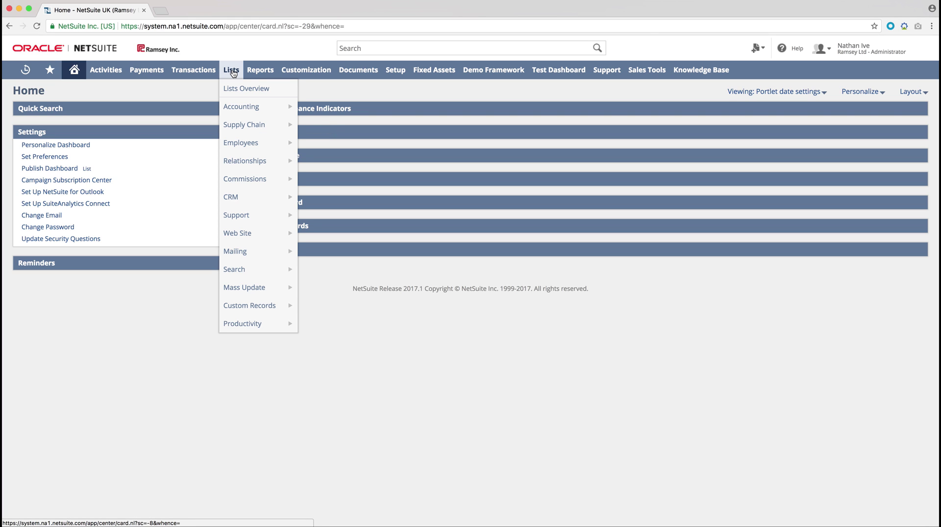
mouse_move(257, 269)
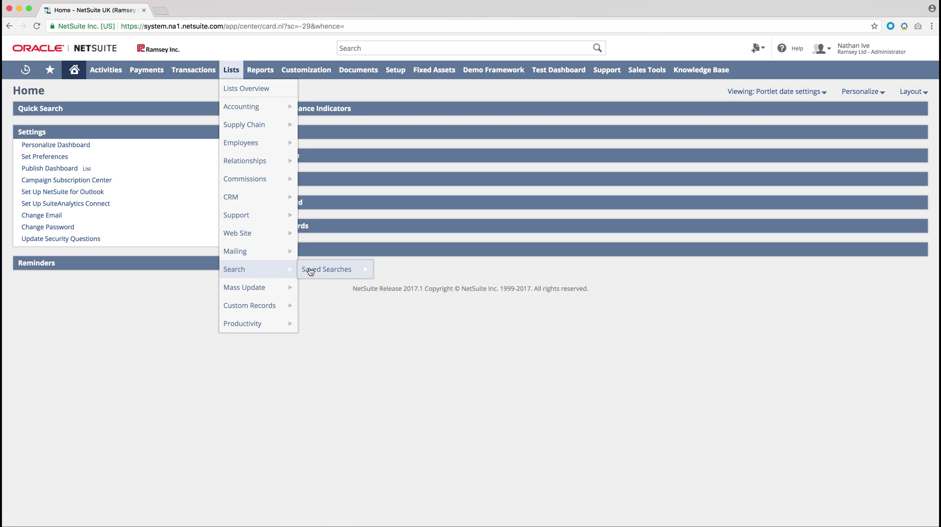
left_click(383, 270)
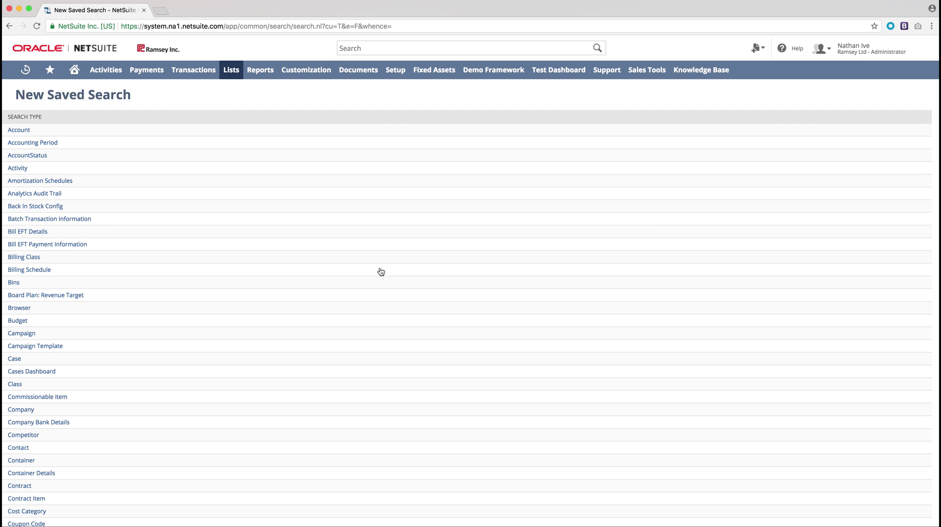
scroll(381, 271, "down", 20)
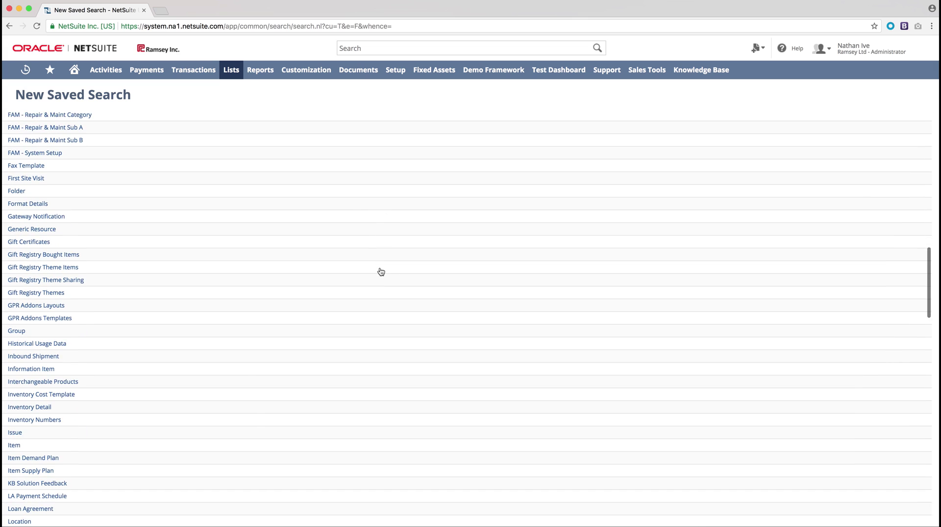
scroll(380, 271, "down", 10)
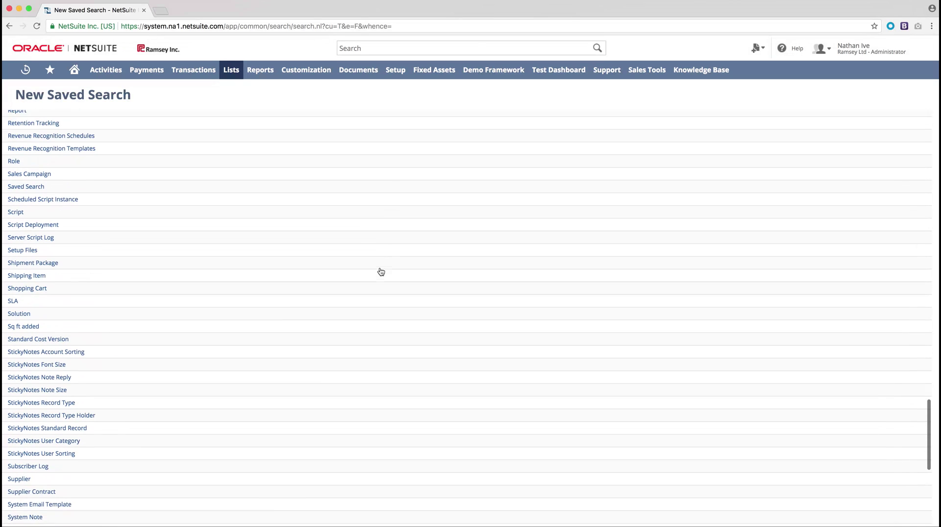
scroll(335, 300, "down", 2)
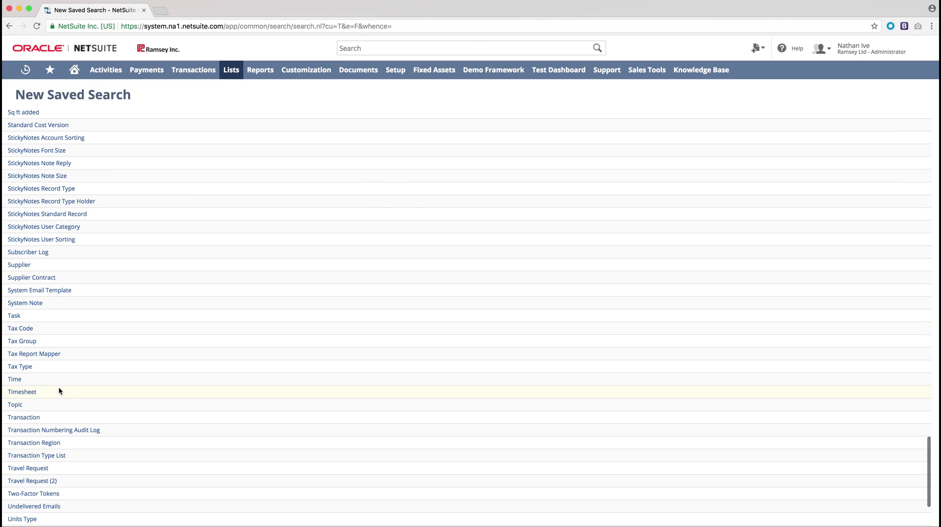
left_click(27, 416)
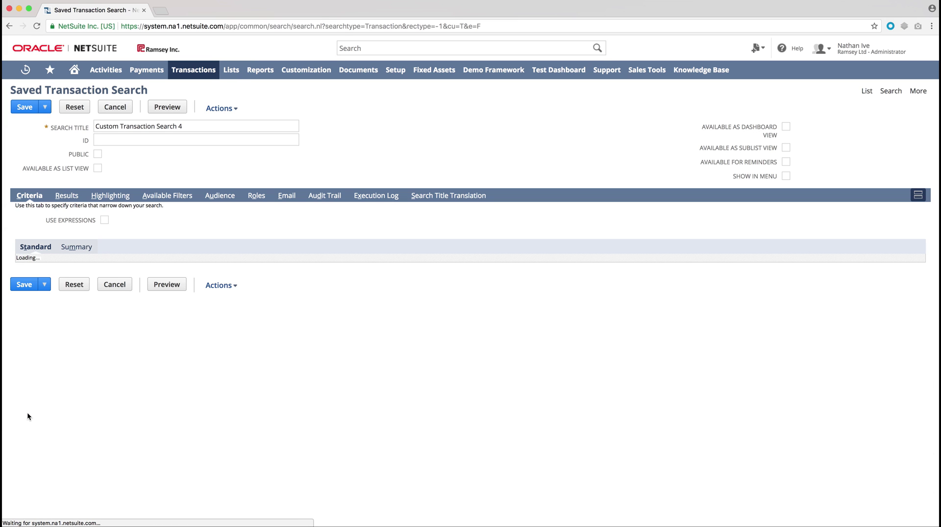
Remove the Promise Date (2), Promise Date and -Contract Base result columns, then return to Criteria
left_click(69, 193)
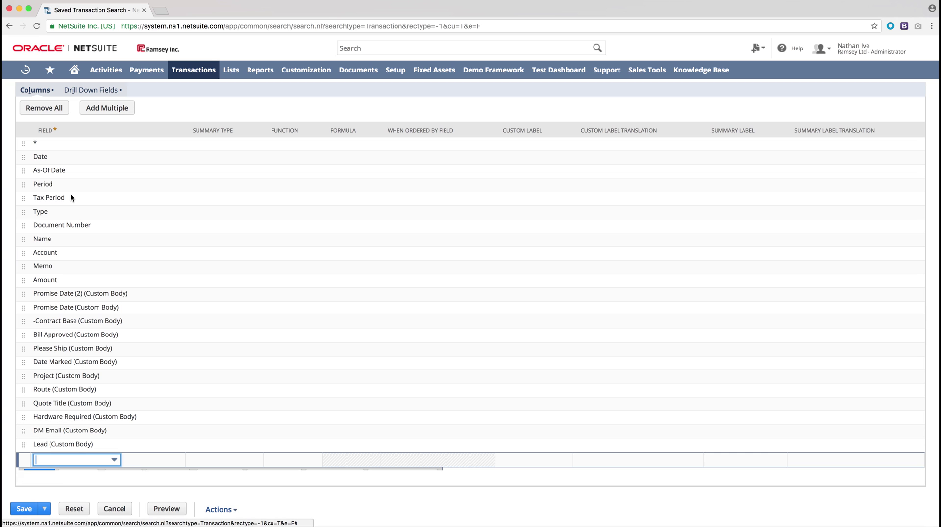
left_click(143, 296)
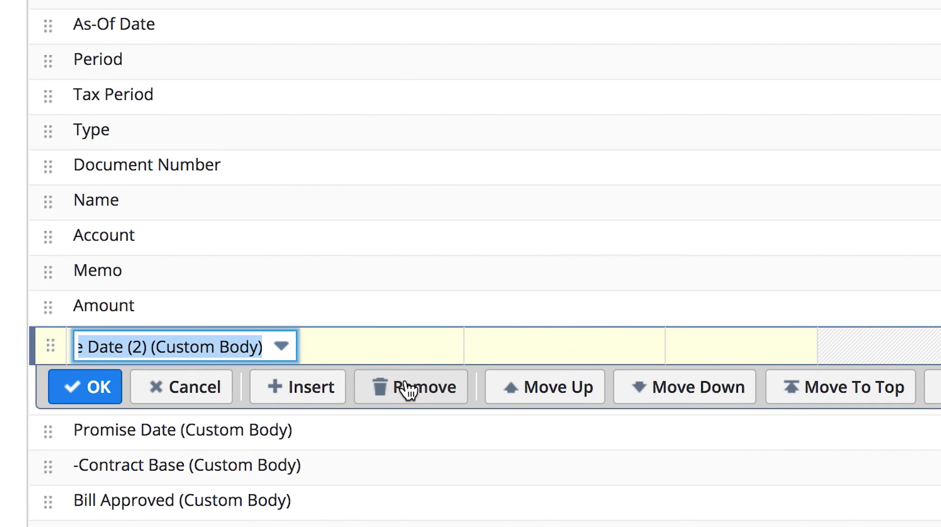
left_click(405, 389)
left_click(405, 420)
left_click(407, 461)
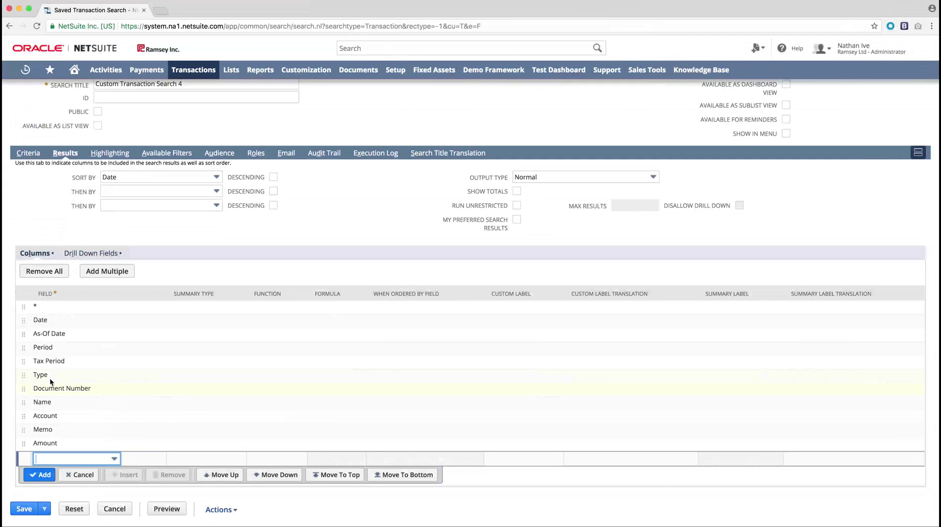
left_click(23, 154)
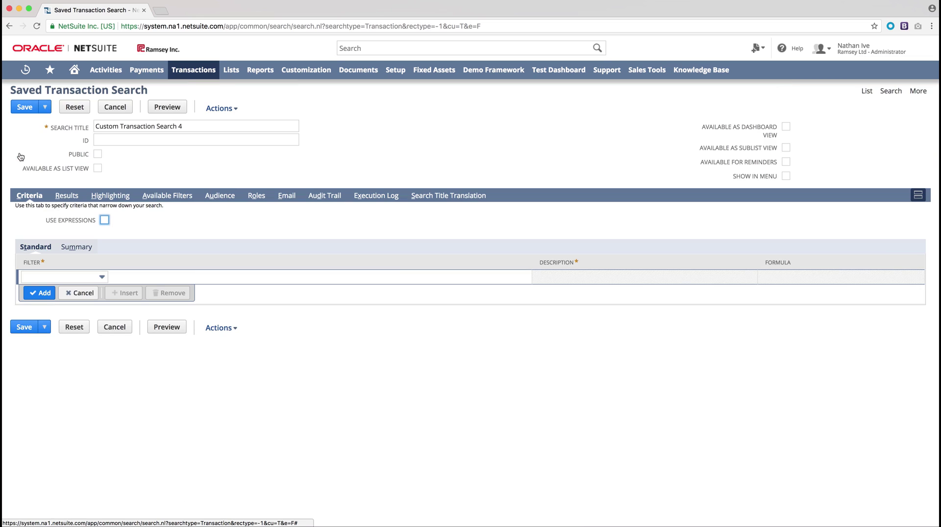
Add a Type is Sales Order filter and enter Date in the next filter row
left_click(101, 279)
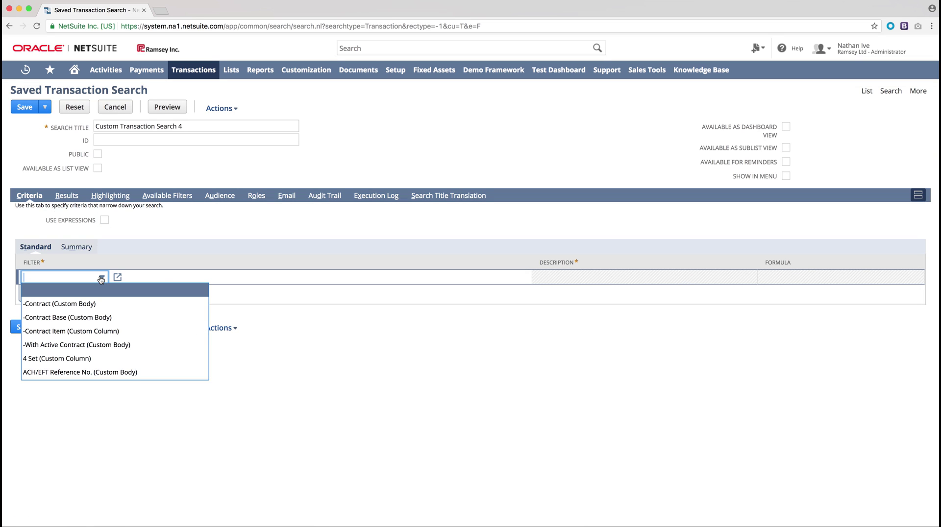
type("t Colour (Custom C")
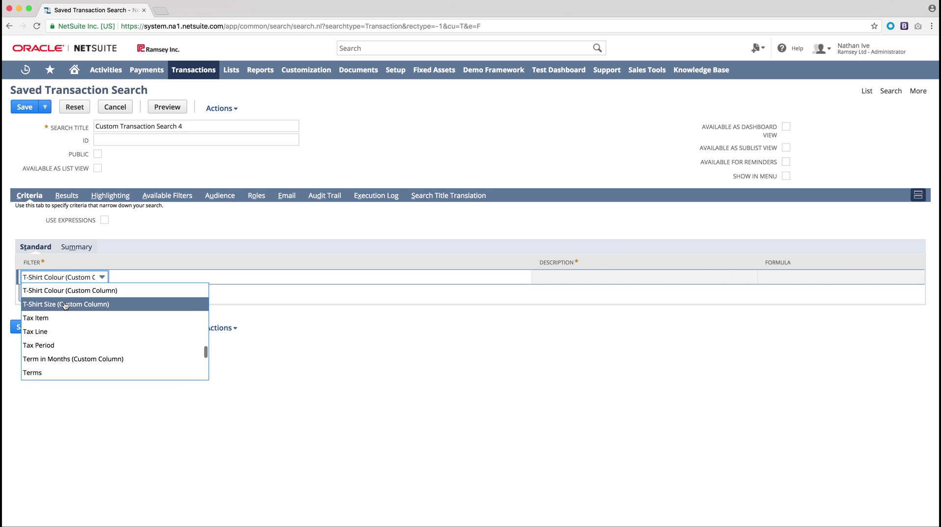
scroll(65, 306, "down", 2)
scroll(66, 306, "down", 20)
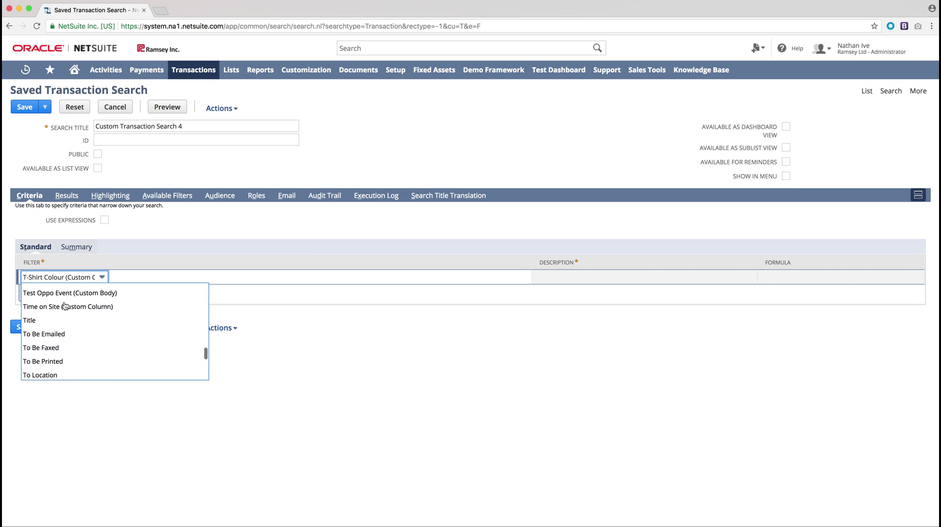
scroll(65, 305, "down", 15)
scroll(65, 305, "up", 8)
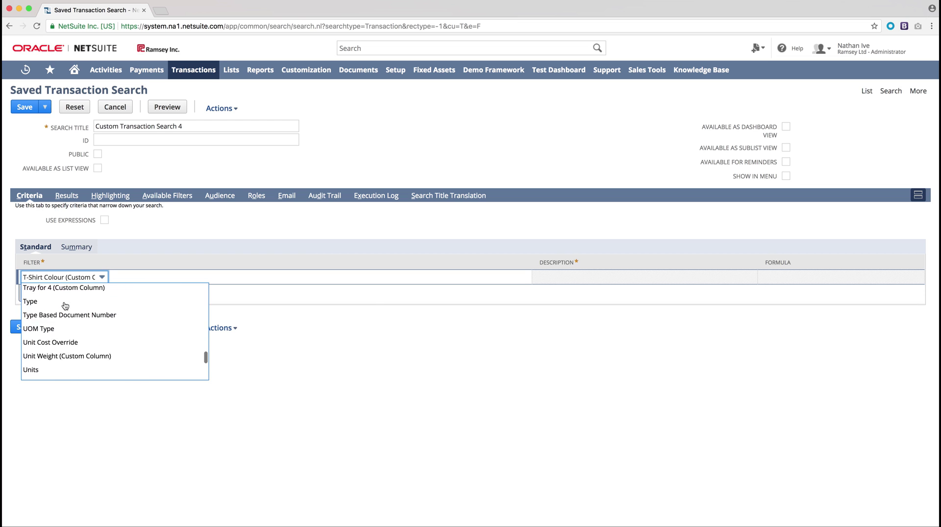
left_click(48, 333)
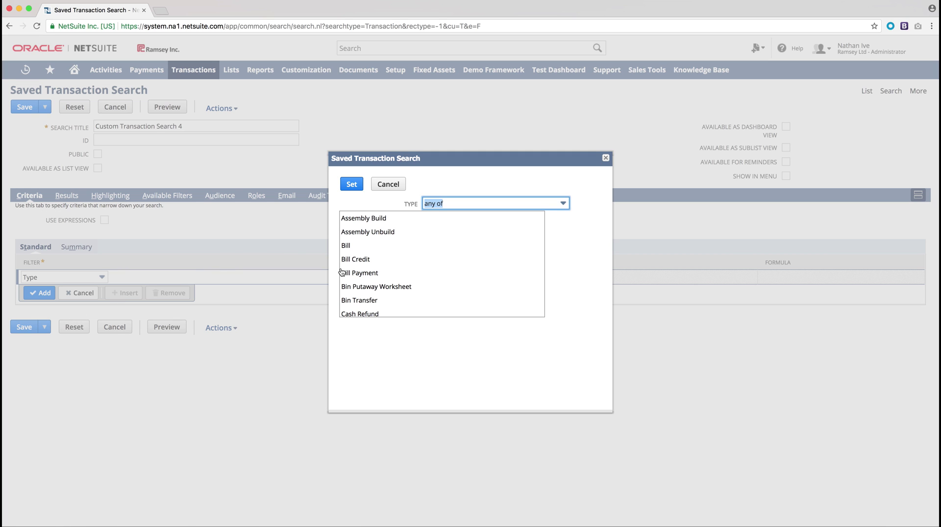
scroll(404, 261, "down", 15)
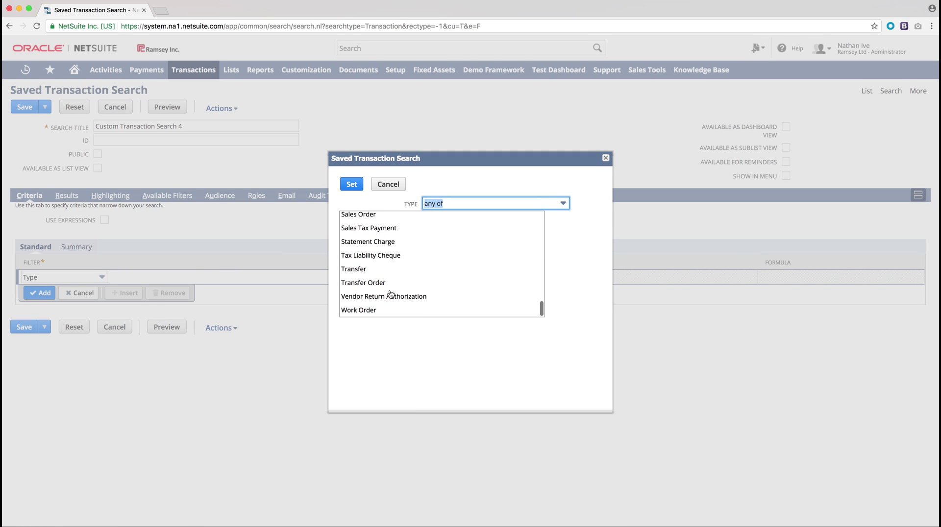
left_click(371, 218)
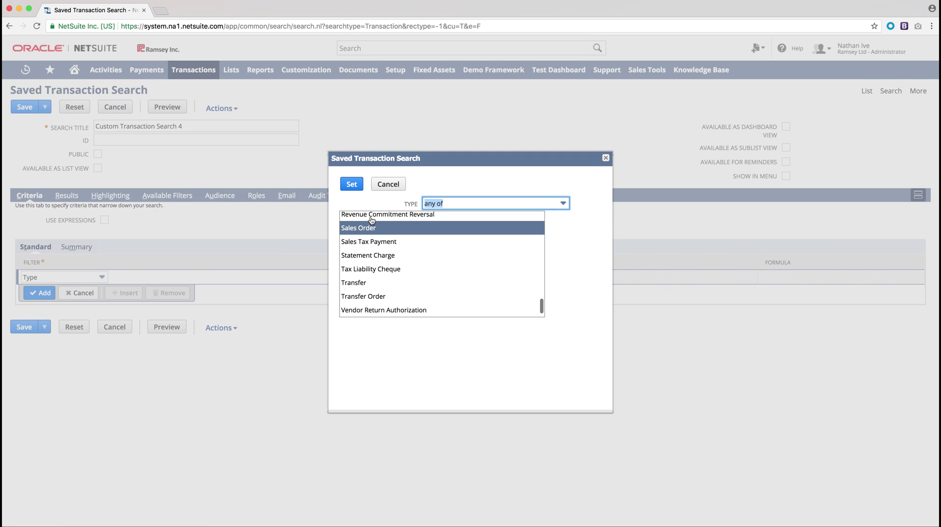
left_click(352, 184)
left_click(126, 291)
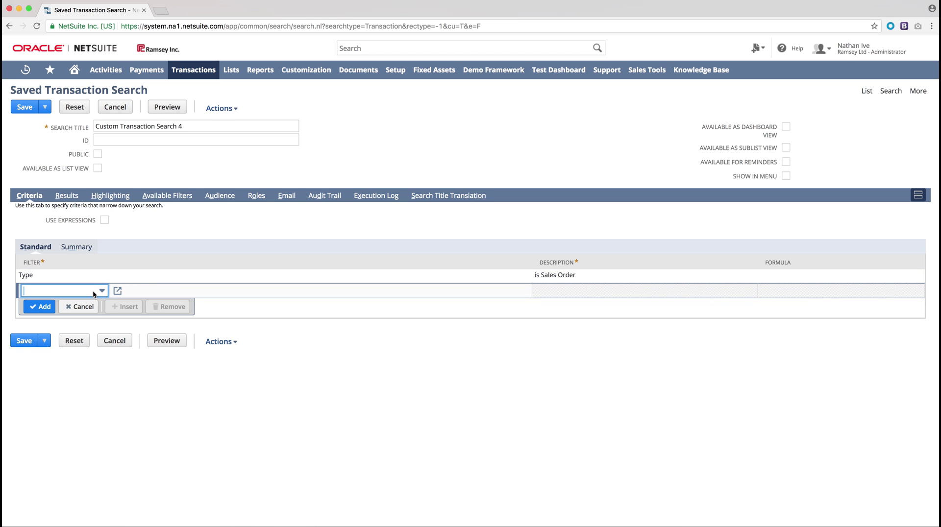
type("dmdate")
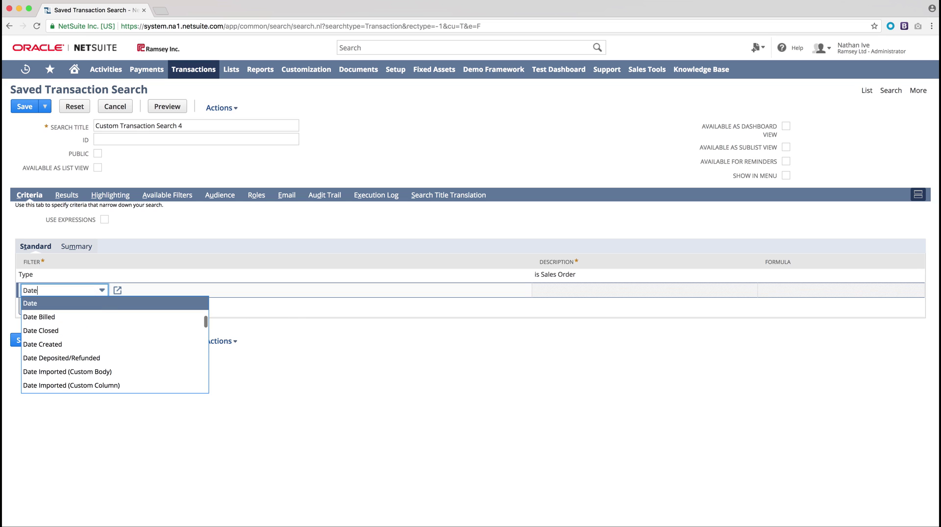
Set the Date criterion to 'is on today'
left_click(65, 303)
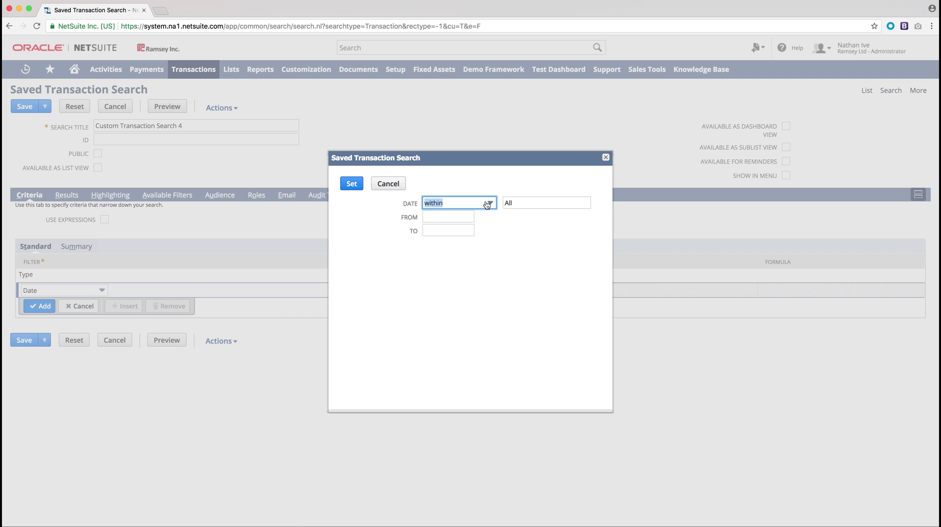
left_click(488, 204)
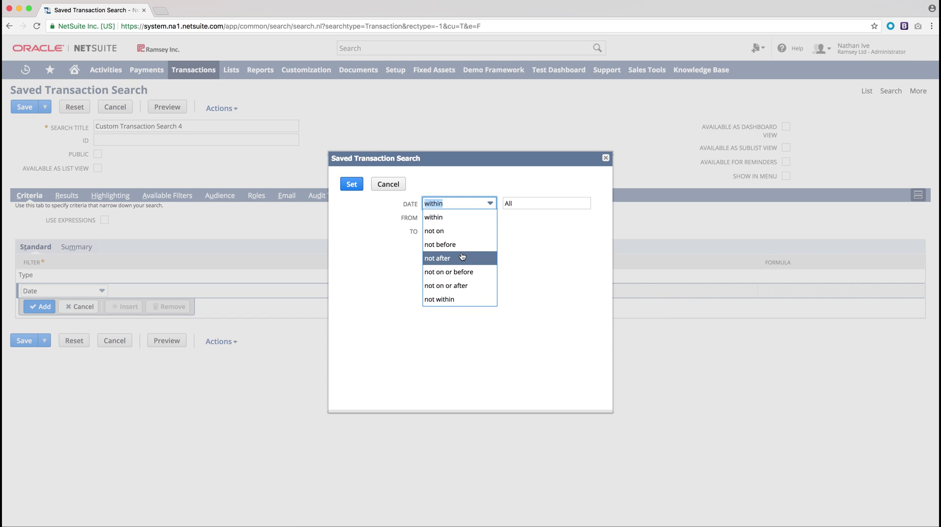
scroll(460, 255, "up", 3)
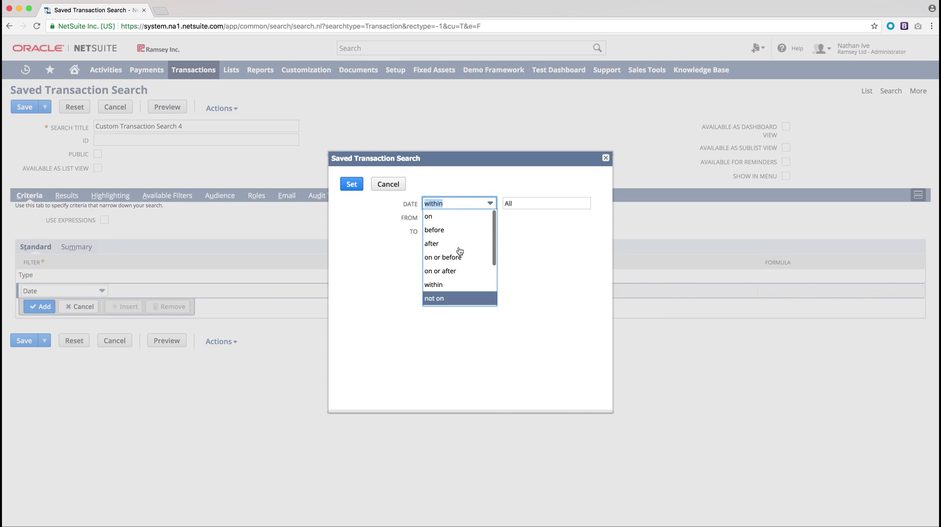
left_click(458, 216)
left_click(535, 202)
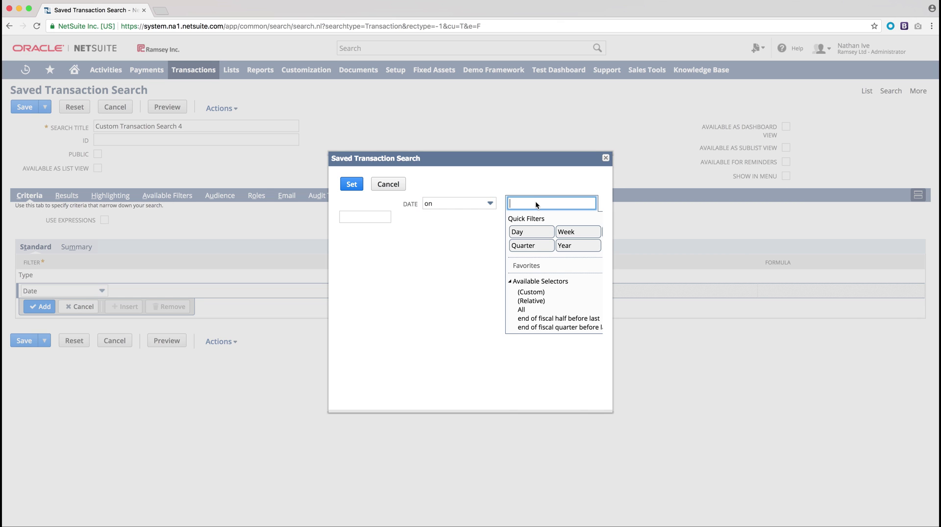
left_click(527, 233)
scroll(544, 294, "down", 10)
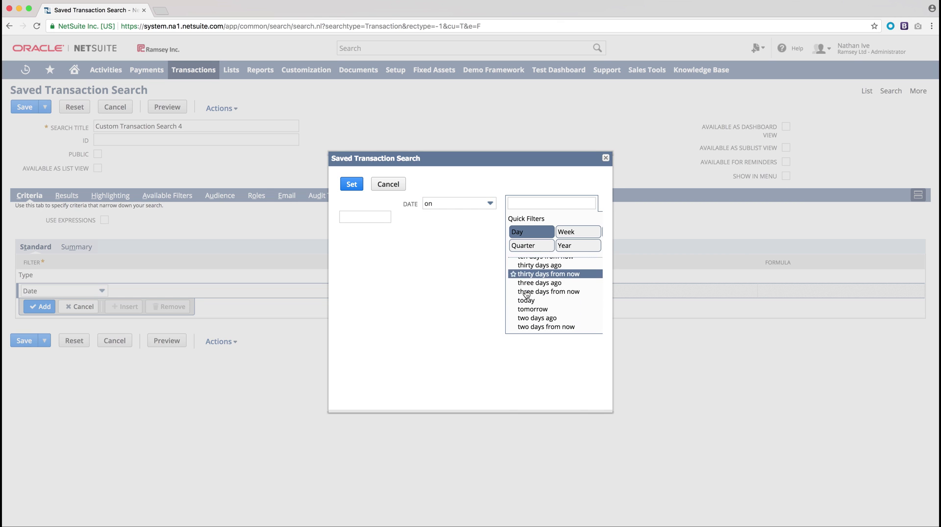
left_click(523, 300)
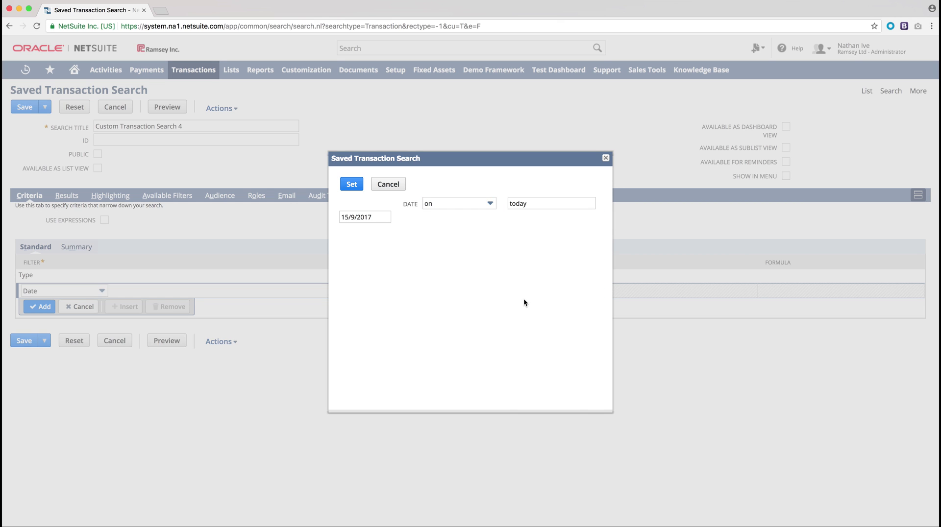
left_click(352, 185)
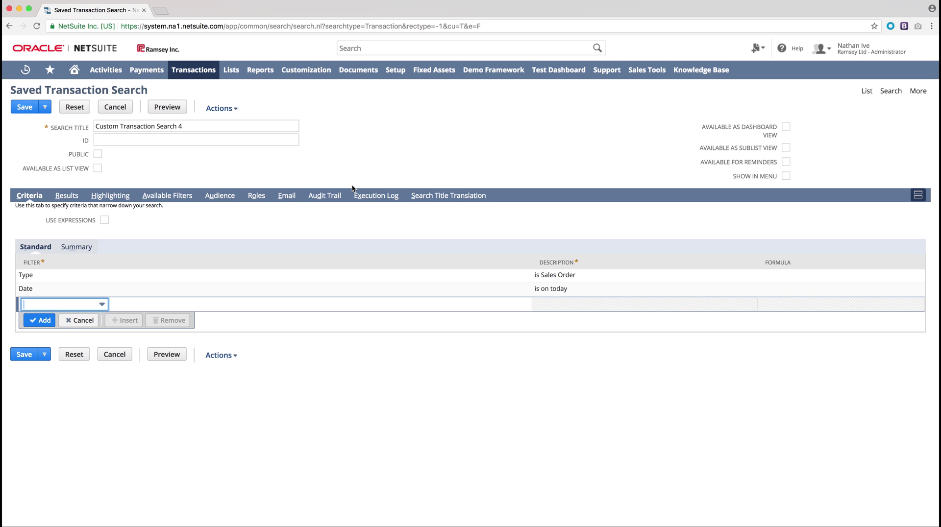
left_click(105, 306)
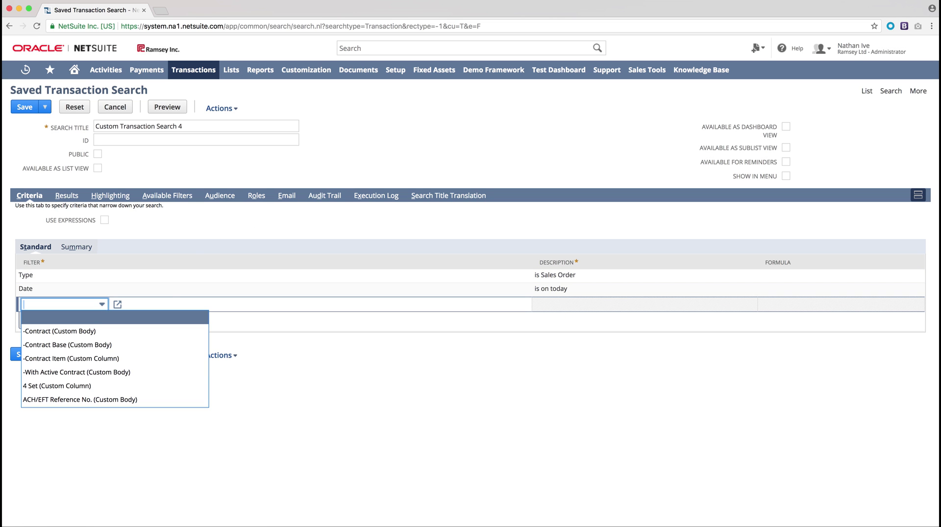
Add a Main Line is Yes criterion and preview the search results
type("main")
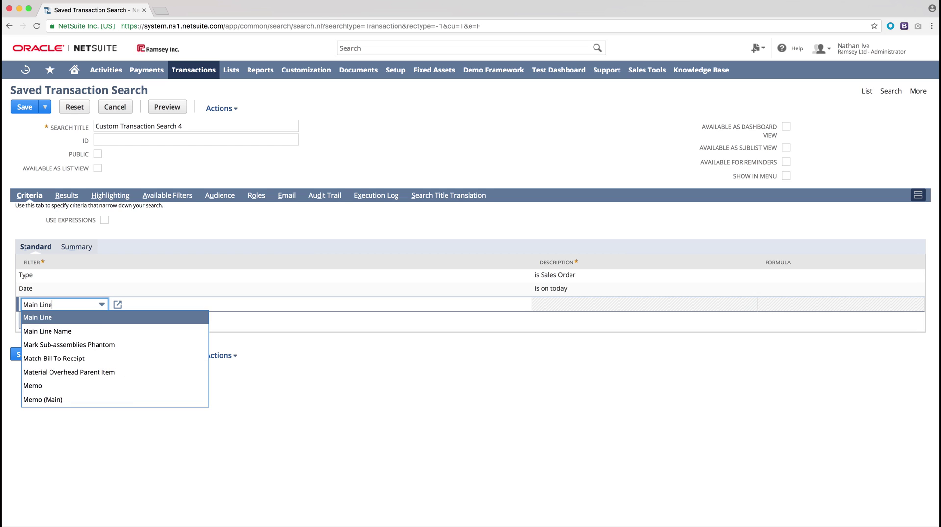
left_click(66, 318)
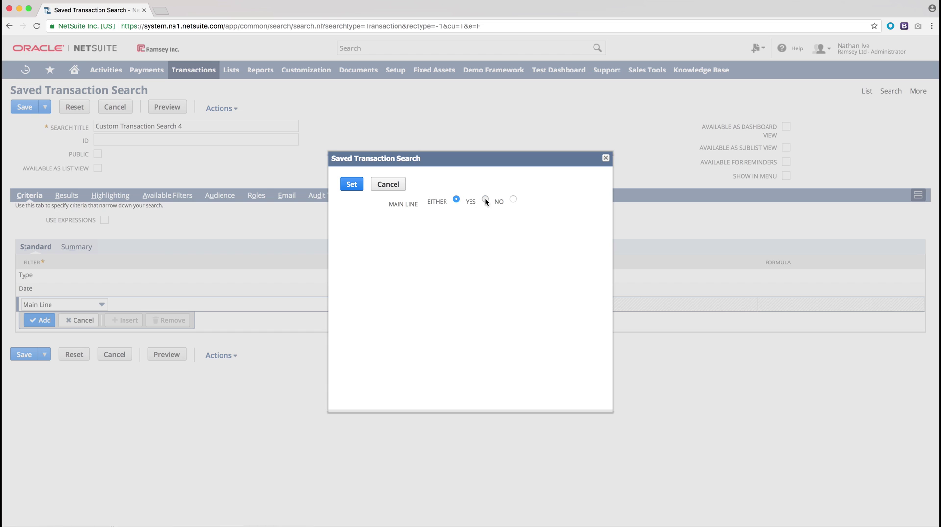
left_click(485, 198)
left_click(351, 184)
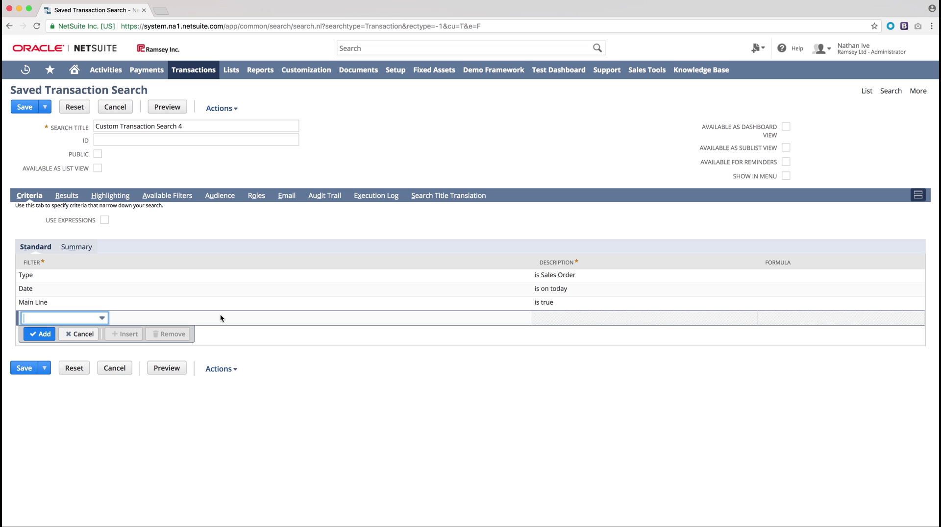
left_click(171, 368)
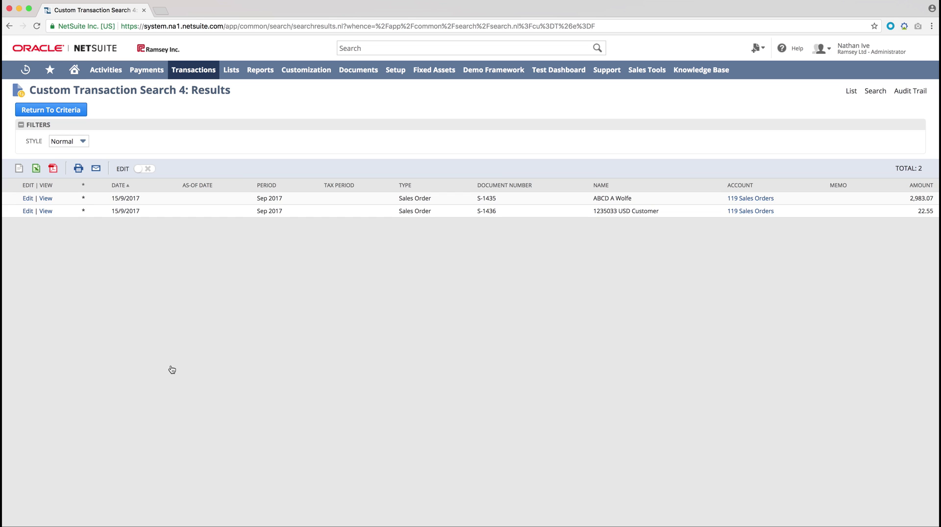
Return from the two-order preview to the search criteria
left_click(51, 110)
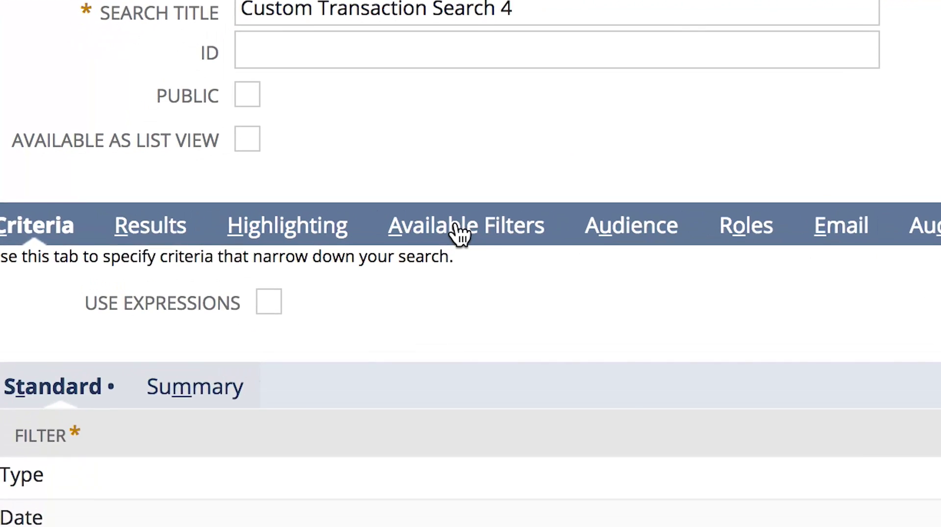
Add Date as an available filter shown in the filter region, then preview
left_click(163, 195)
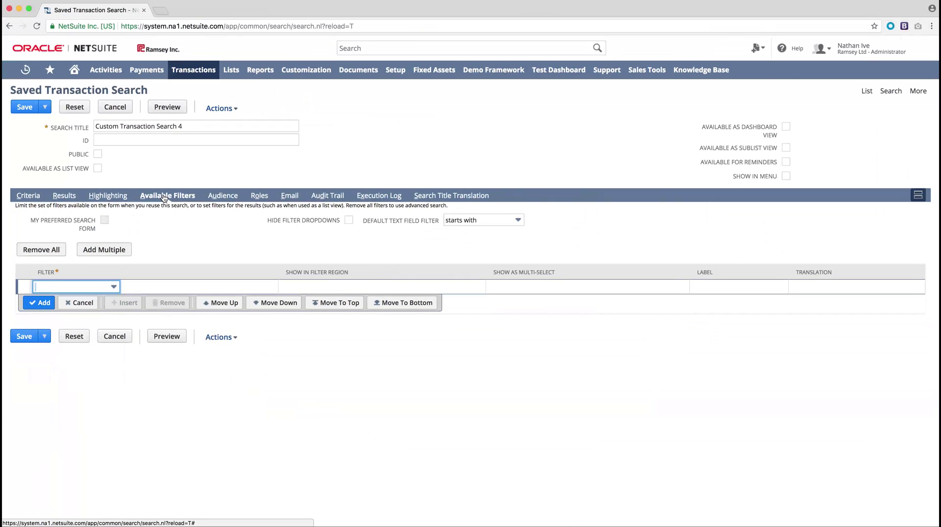
type("Date")
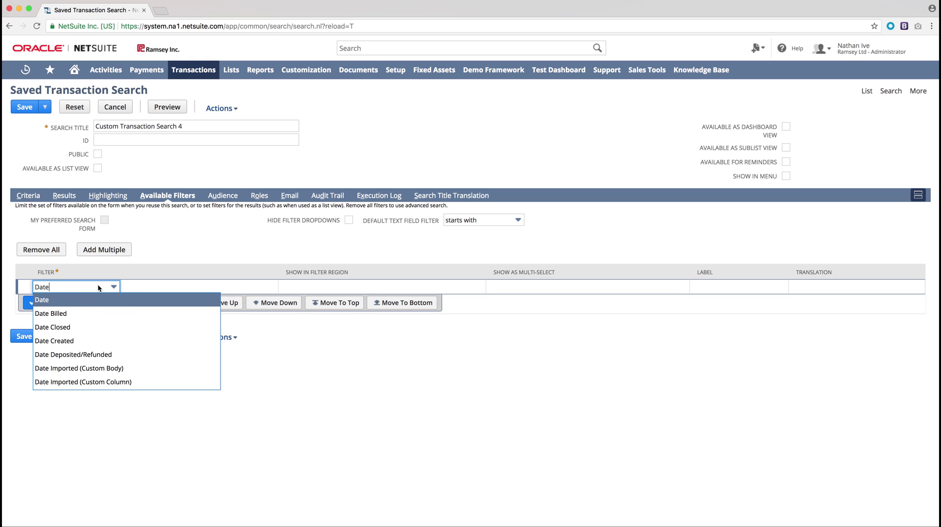
left_click(87, 301)
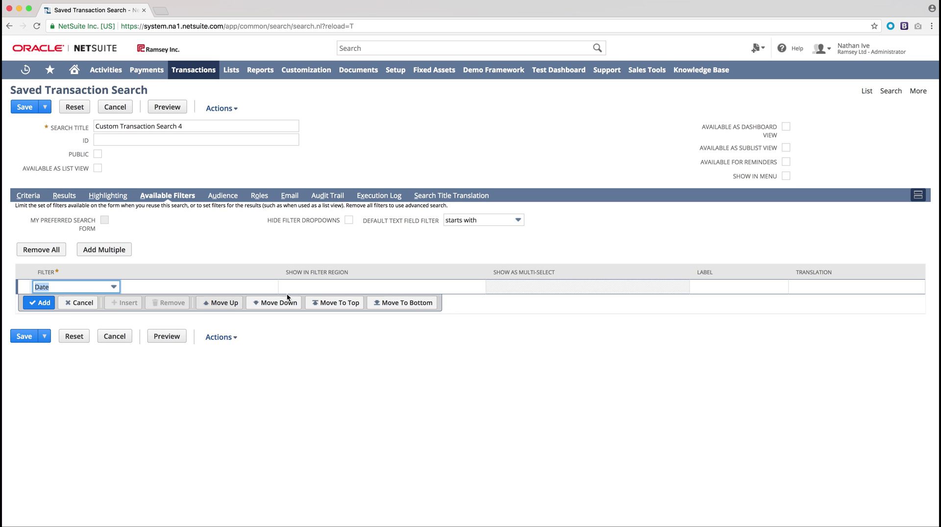
left_click(324, 286)
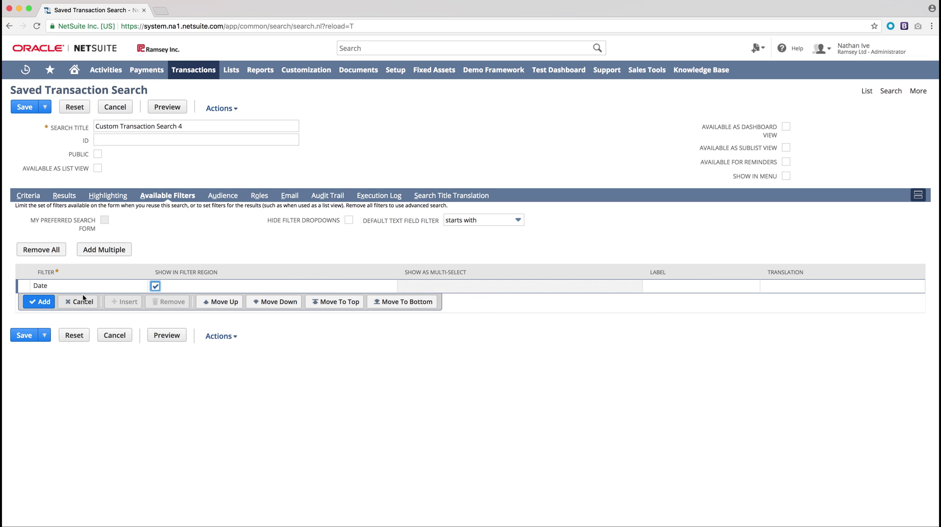
left_click(38, 301)
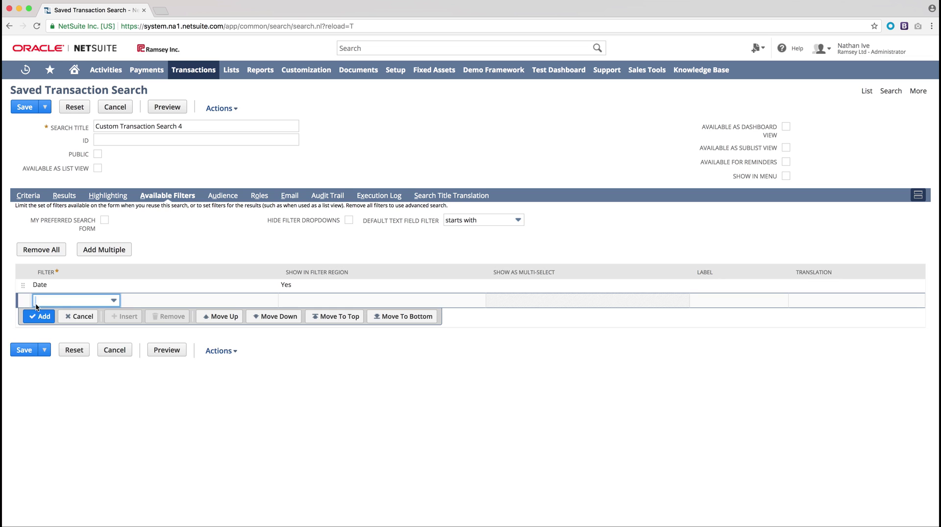
left_click(180, 353)
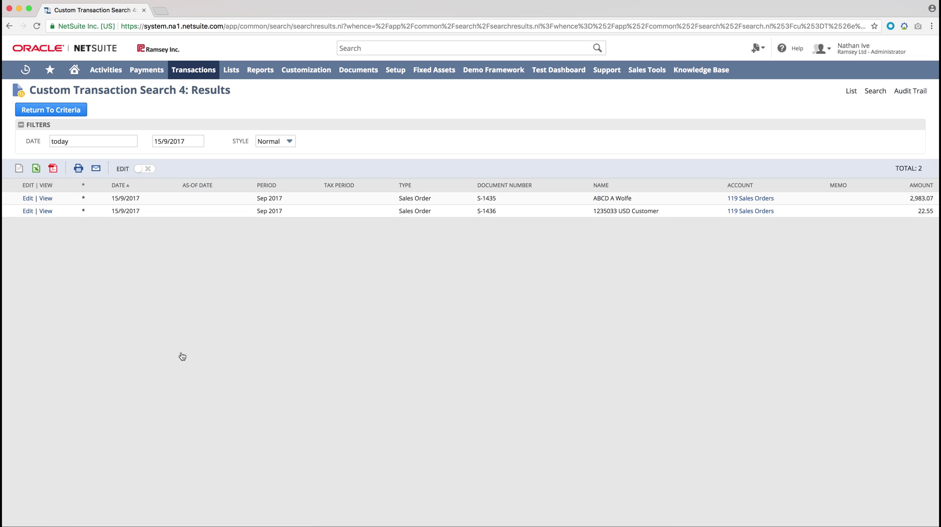
Check the Date filter choices on the results page, then return to criteria
left_click(58, 142)
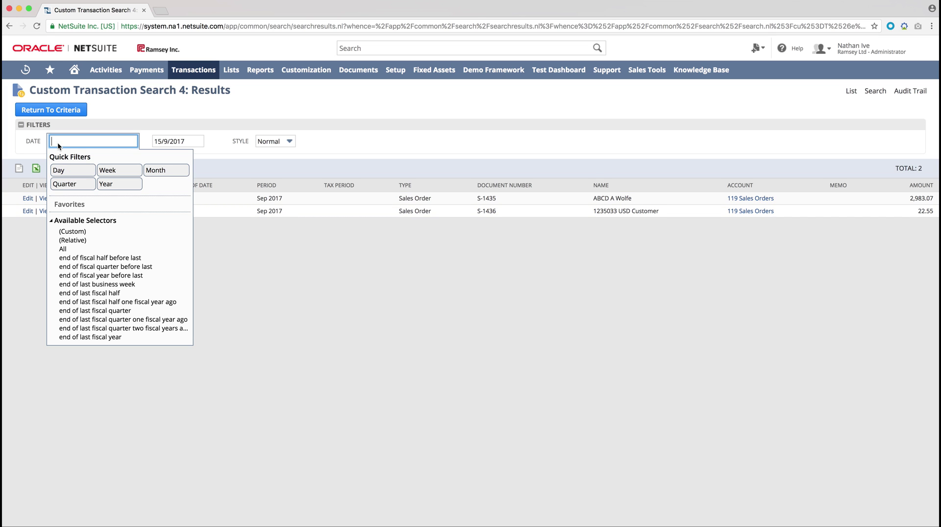
left_click(59, 116)
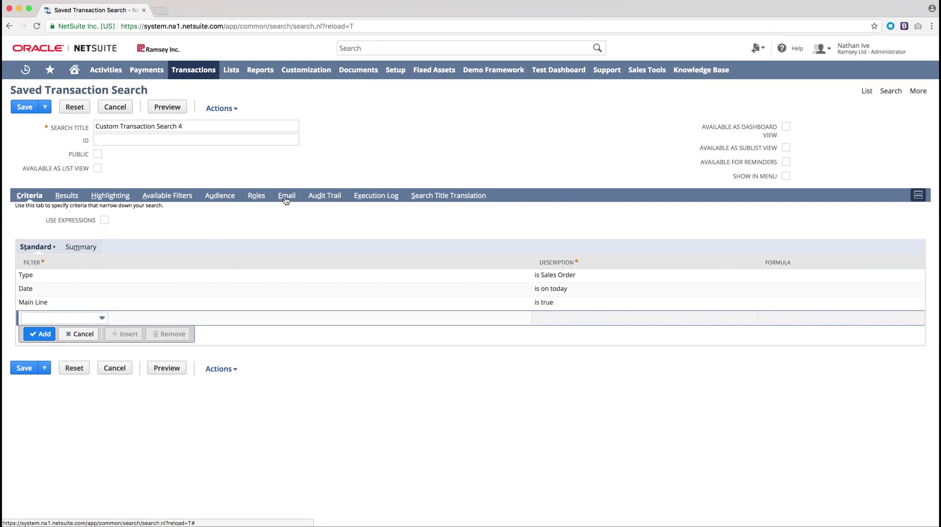
Add Sales Rep as the email recipient field under Recipients from Results
left_click(468, 265)
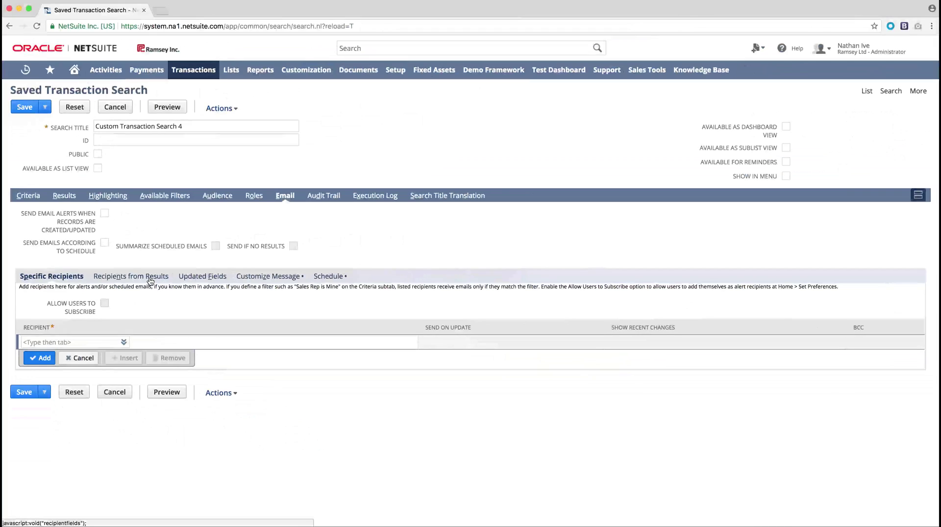
left_click(569, 302)
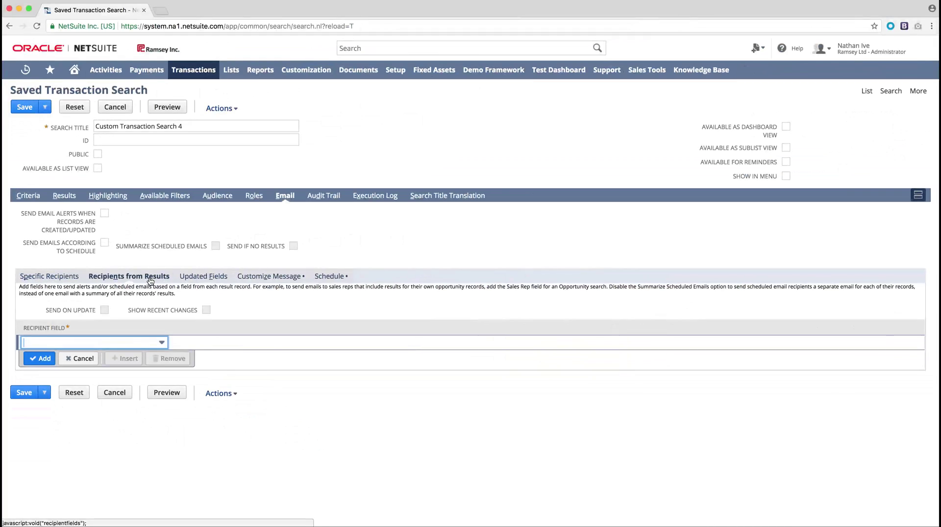
left_click(161, 344)
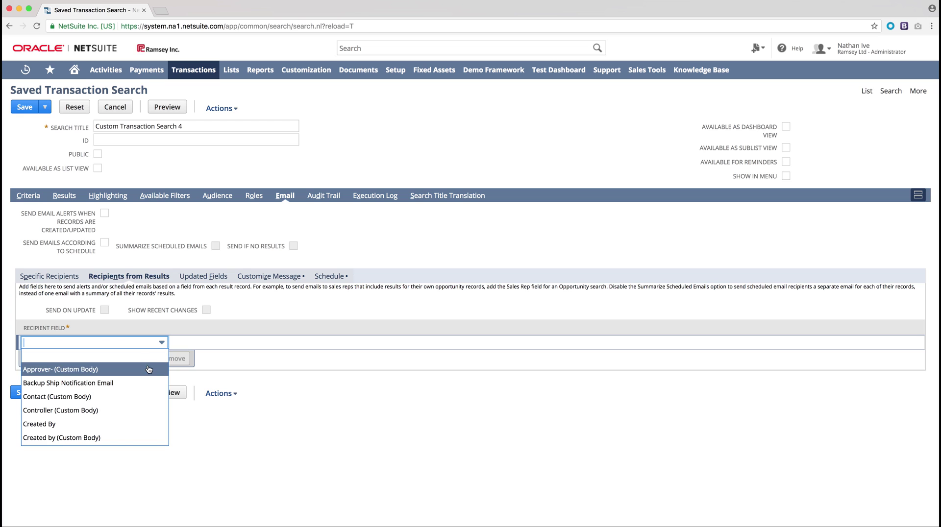
scroll(148, 370, "down", 10)
scroll(149, 370, "down", 5)
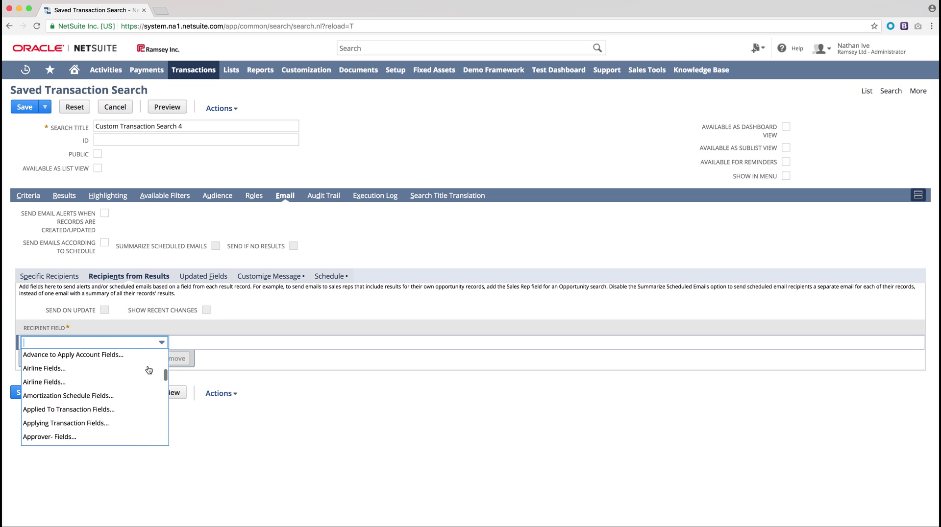
scroll(149, 370, "up", 2)
scroll(149, 370, "up", 5)
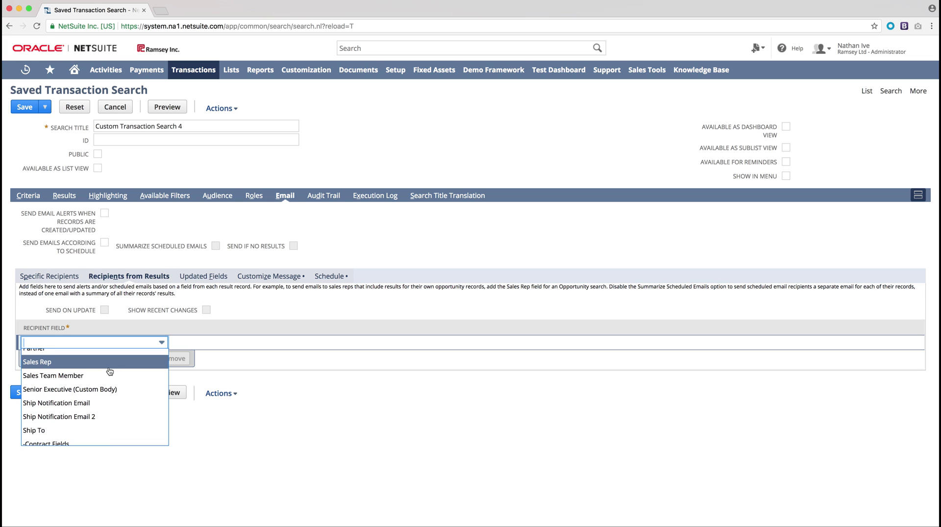
left_click(108, 367)
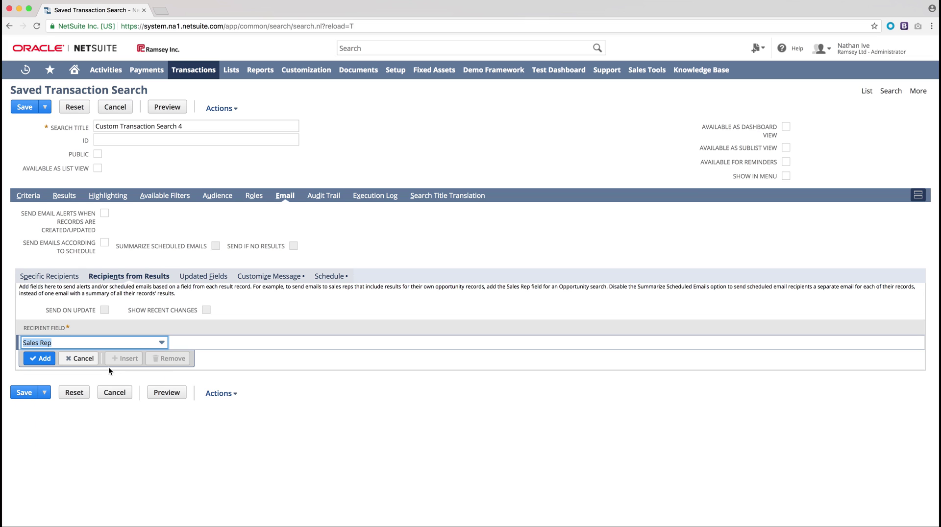
left_click(43, 359)
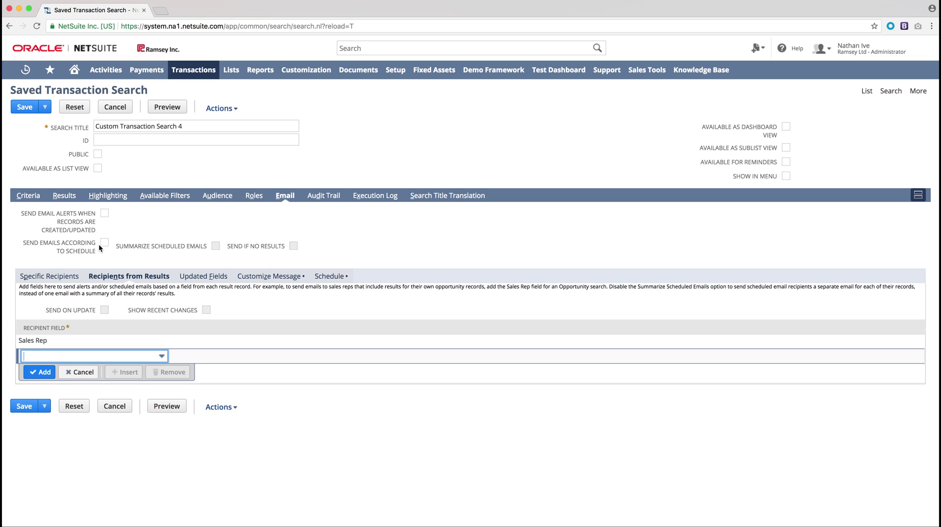
Set the email introduction to 'Sales Orders Created Today' and view the Schedule settings
left_click(269, 276)
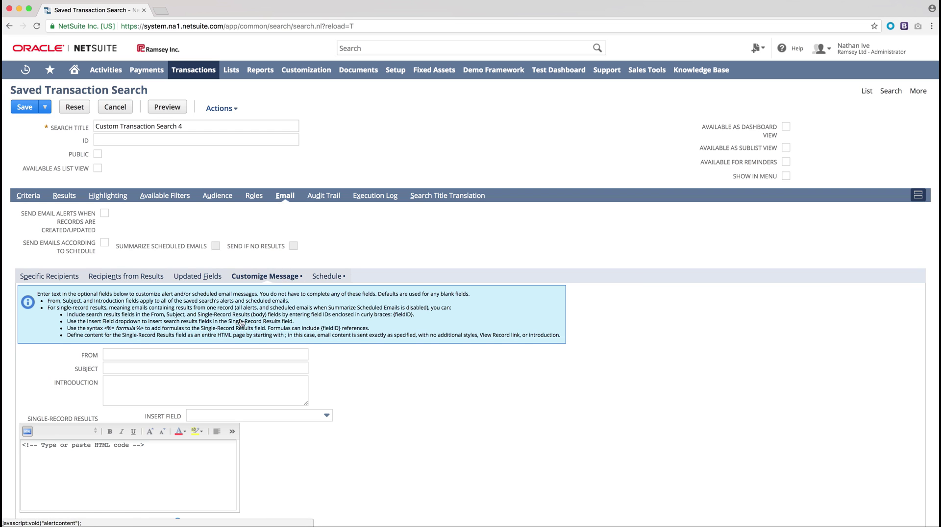
left_click(206, 390)
type("Sales Orders Created Today")
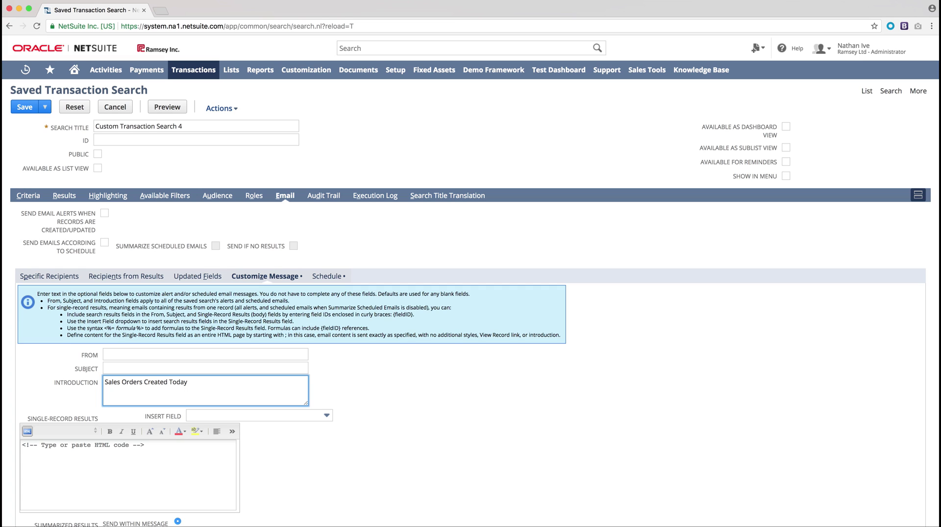
left_click(326, 276)
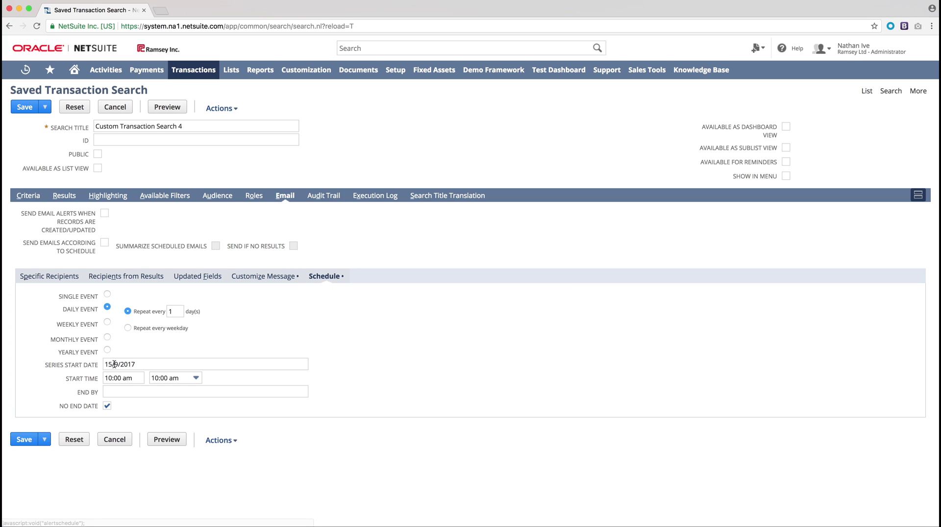
Change the daily email schedule's start time from 10:00 am to 5:00 pm
left_click(107, 378)
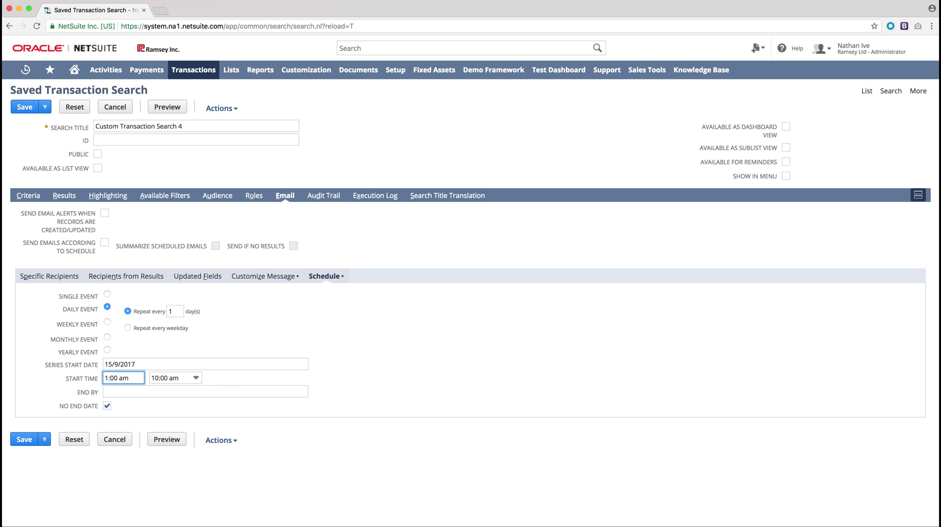
type("7")
left_click(138, 376)
key("BackSpace")
key("BackSpace")
type("pm")
left_click(215, 379)
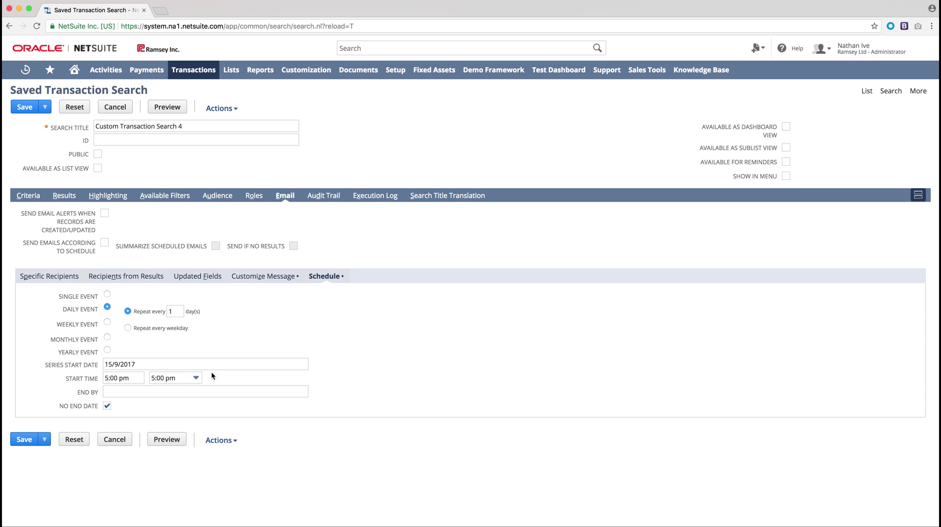
left_click(191, 131)
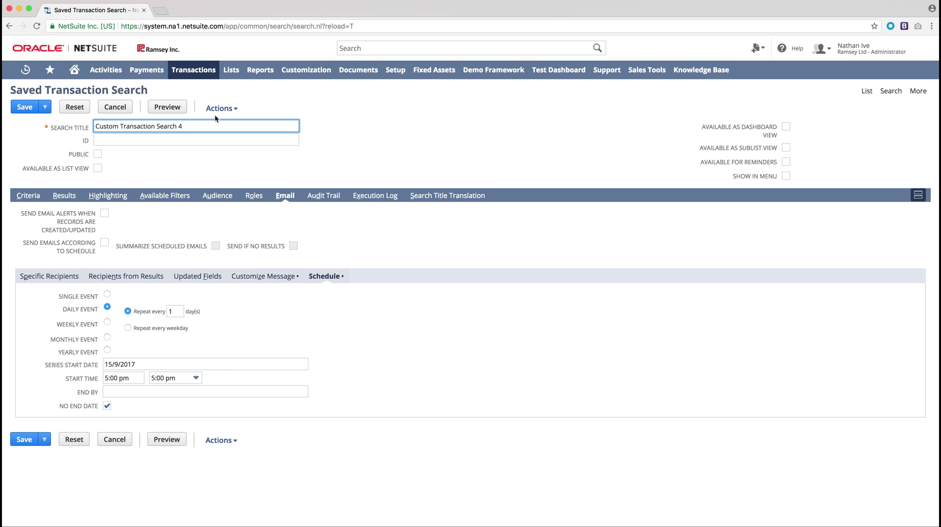
Rename the search title to 'Sales Orders Today'
key("super+a")
type("Sales")
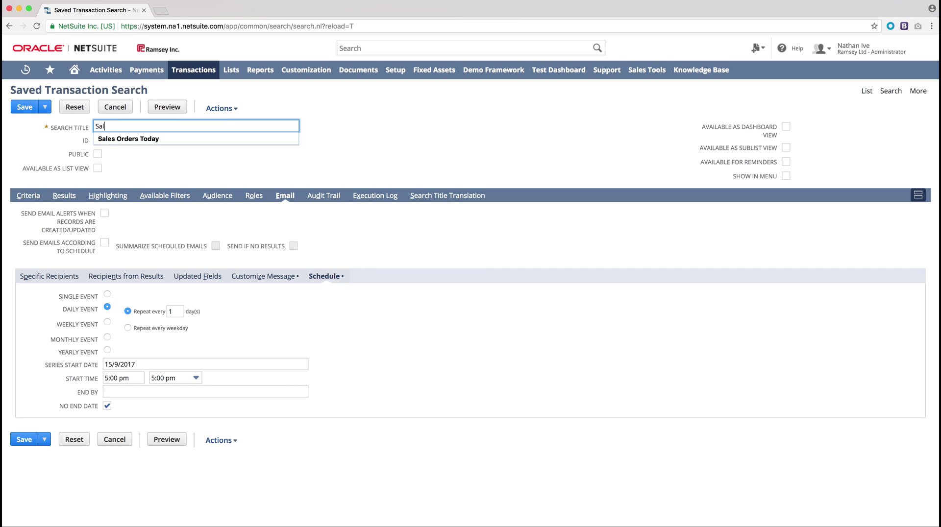
type("rders Today")
left_click(342, 124)
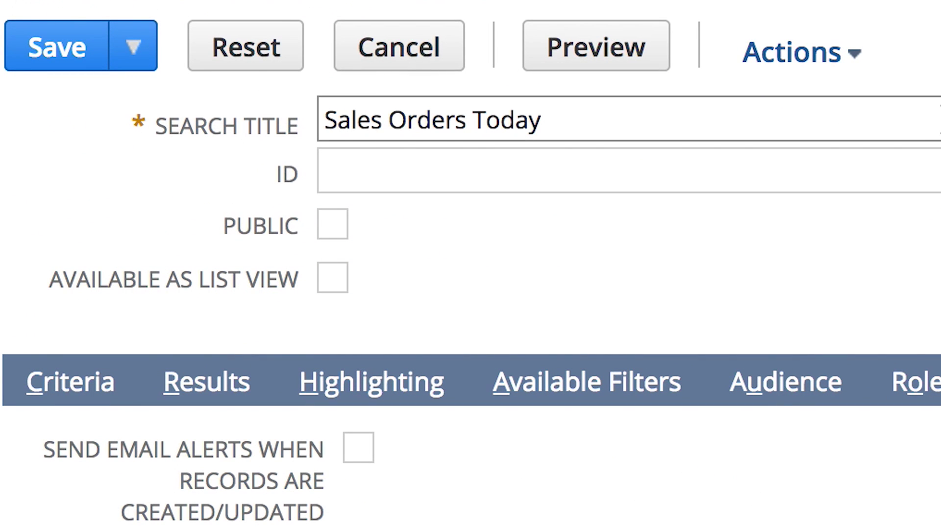
Make the search available for dashboard, sublist, reminders and menu, save it, and return Home
left_click(330, 226)
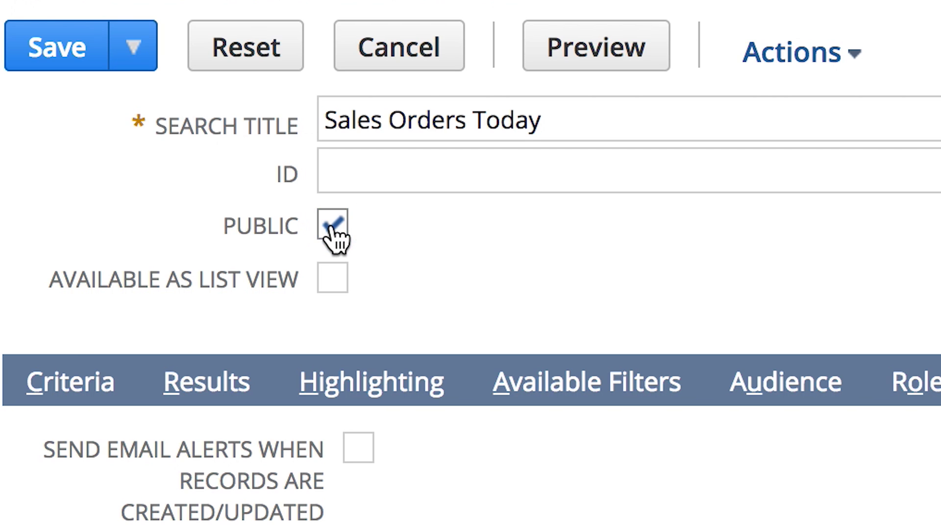
left_click(332, 227)
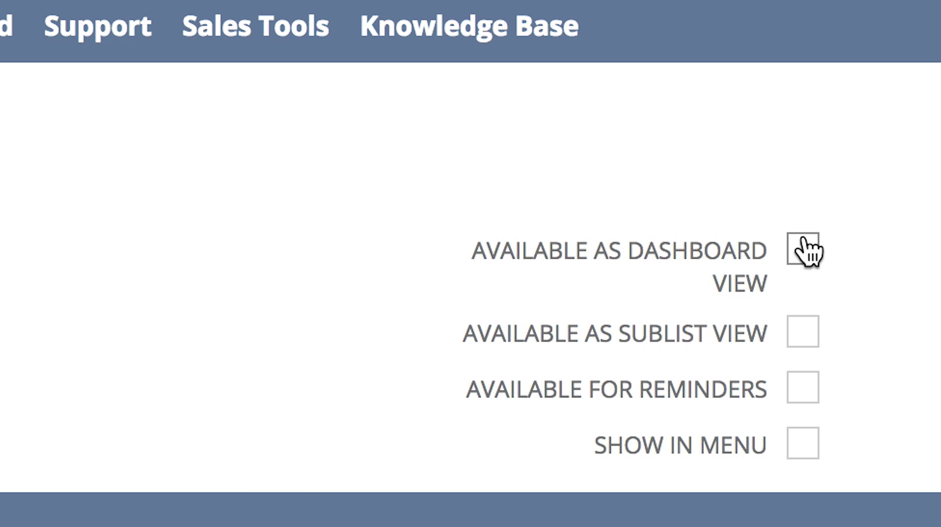
left_click(806, 251)
left_click(803, 332)
left_click(803, 388)
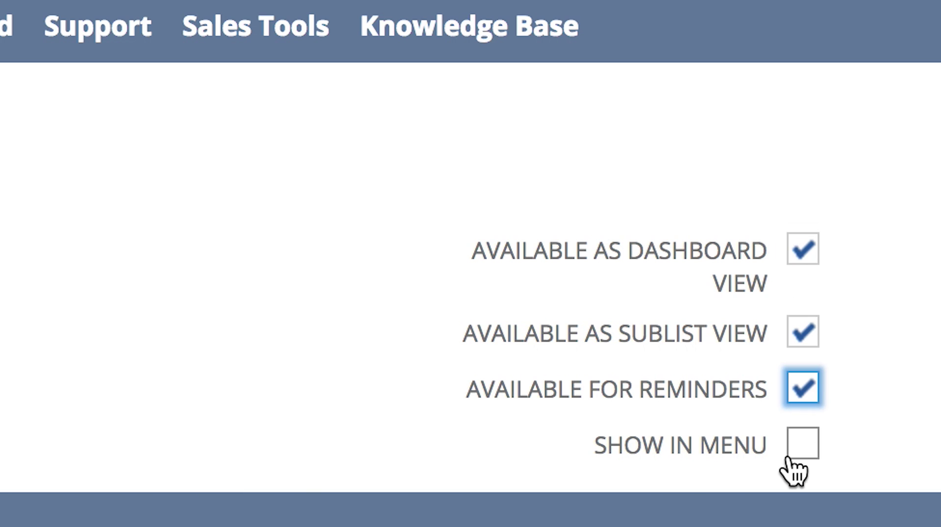
left_click(804, 446)
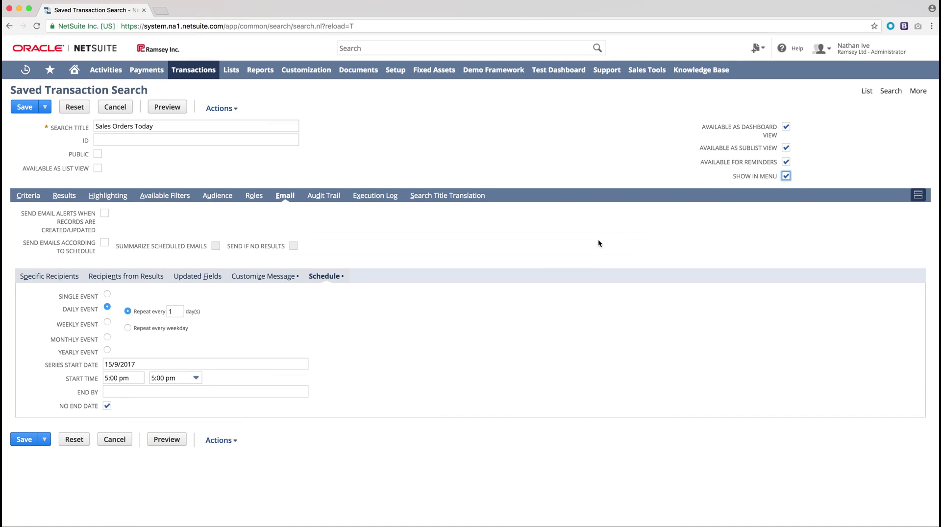
left_click(22, 440)
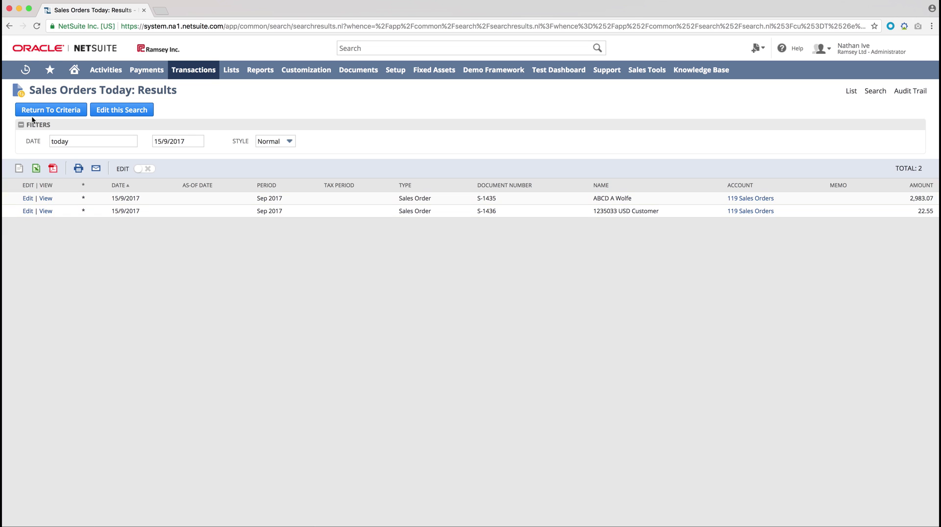
left_click(74, 74)
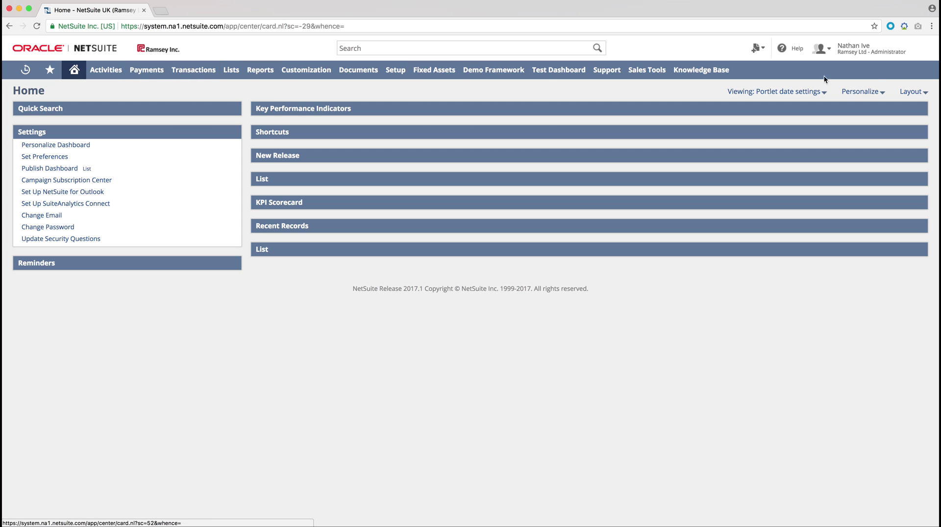
Add a Custom Search portlet to the Home dashboard and open its Set Up dialog
left_click(860, 92)
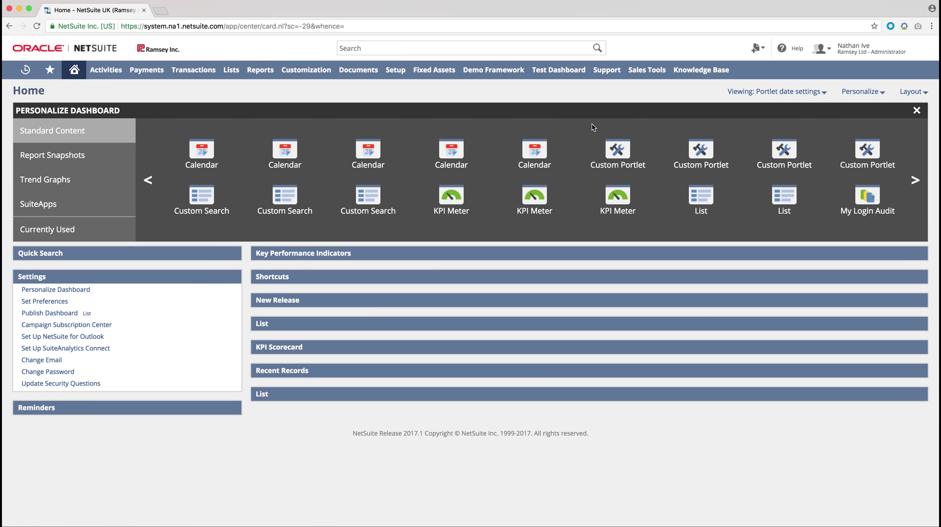
left_click(193, 189)
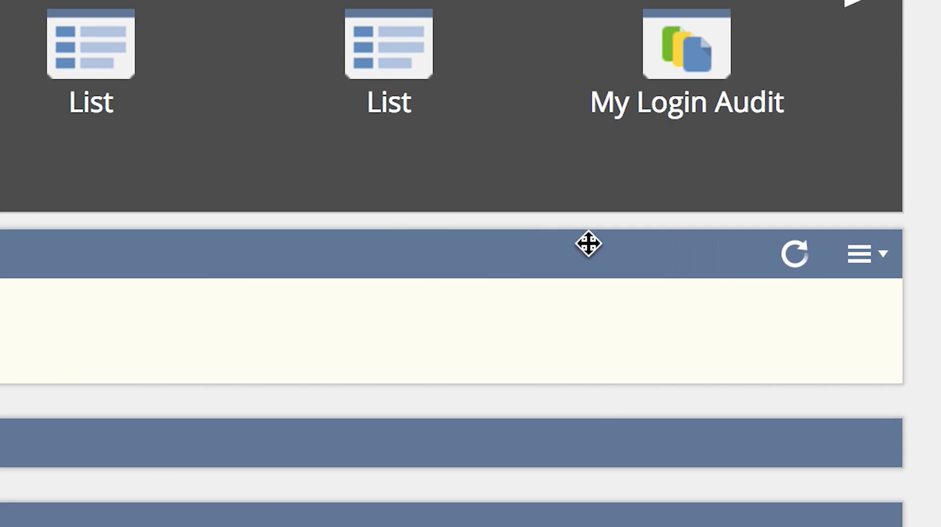
left_click(916, 253)
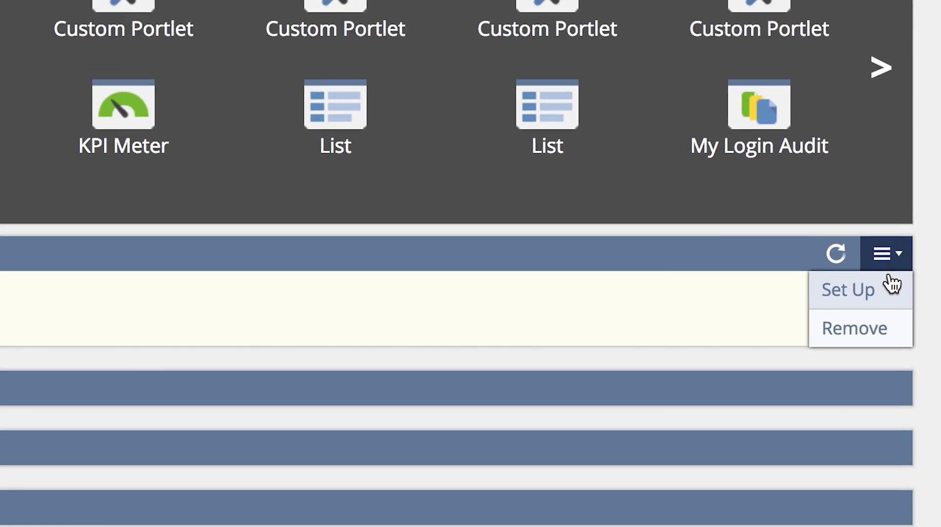
left_click(870, 296)
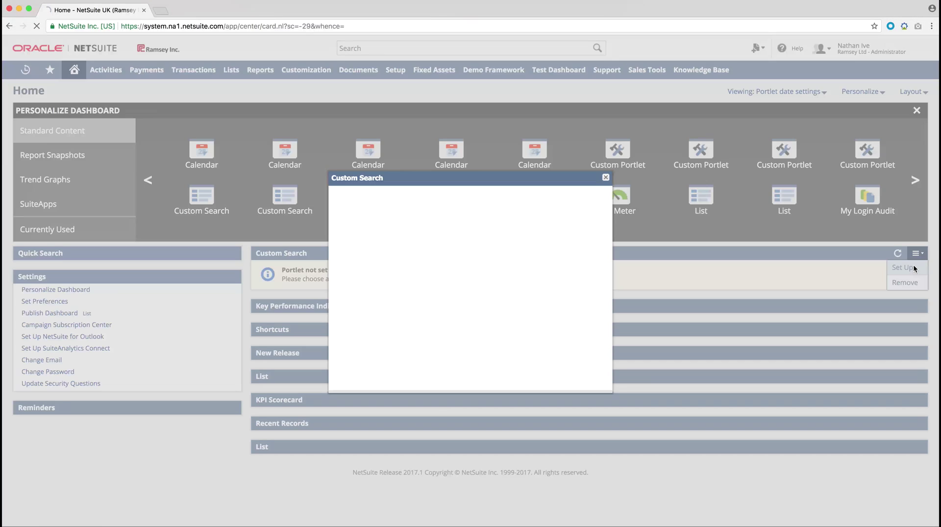